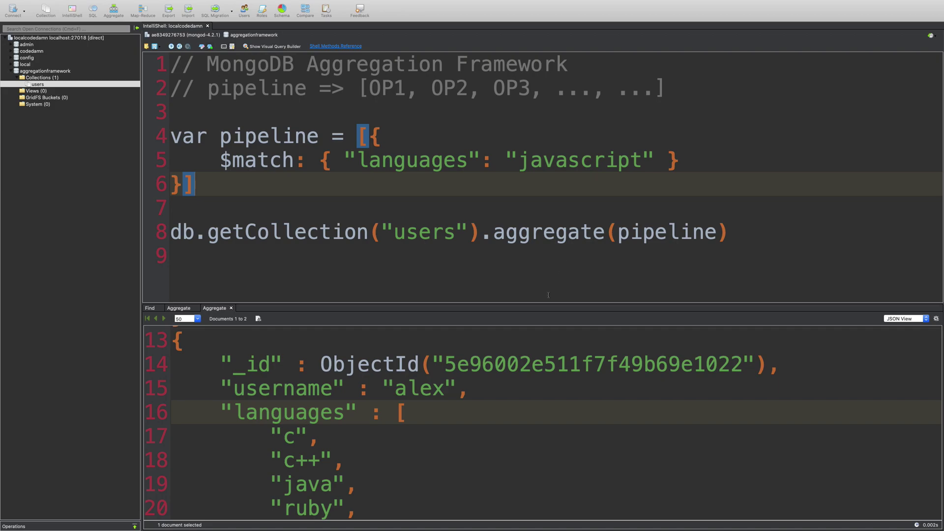
pyautogui.scroll(-5, 389, 340)
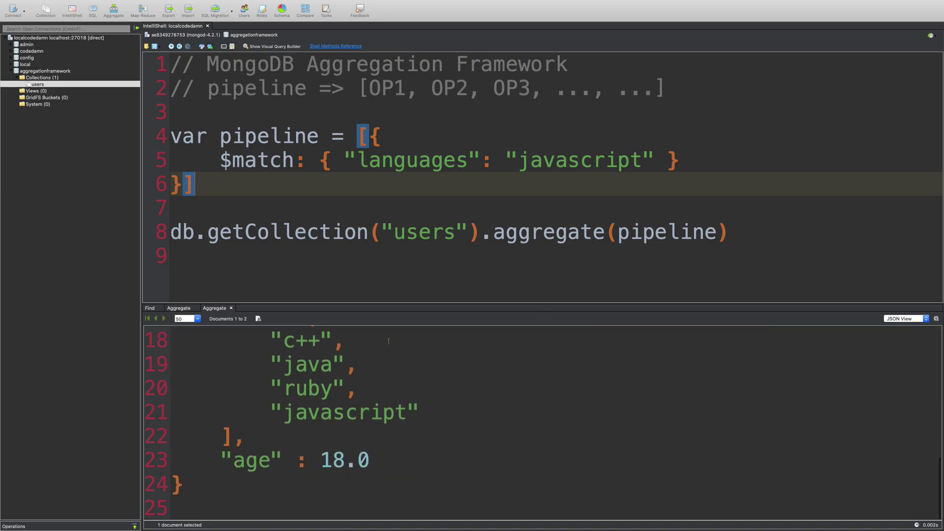
pyautogui.scroll(5, 389, 341)
pyautogui.scroll(7, 389, 341)
pyautogui.scroll(5, 388, 341)
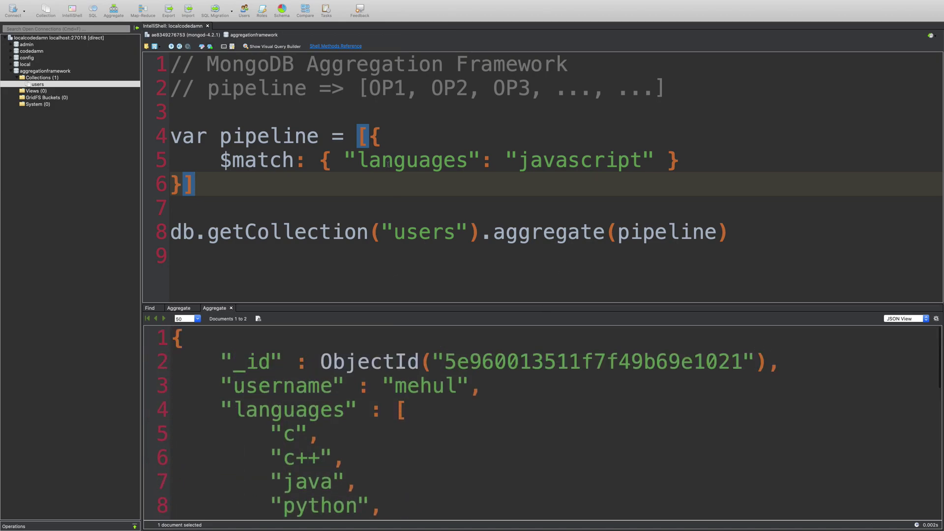
# Insert a '{ $limit: 1 }' stage after the line 6 $match object in the pipeline array.
pyautogui.press('Up')
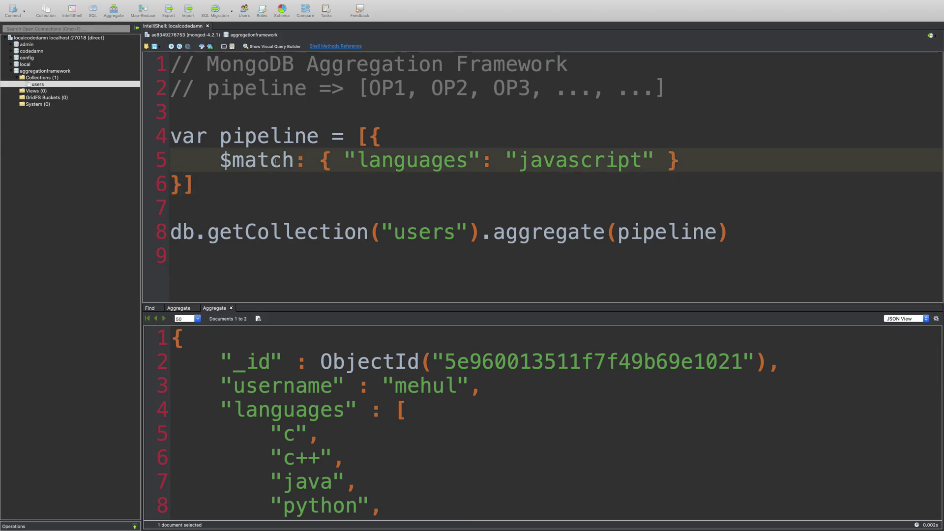
pyautogui.hotkey('shift', 'Down')
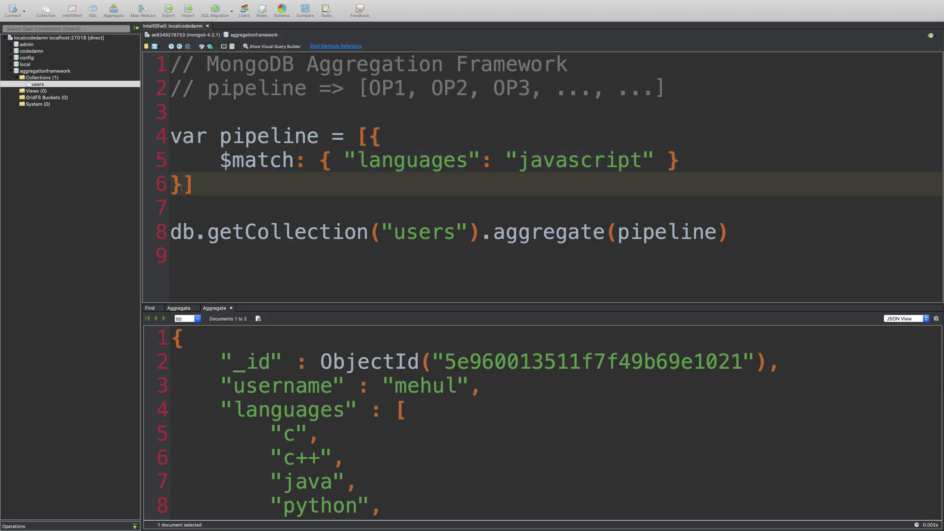
pyautogui.write(', { }')
pyautogui.press('Left')
pyautogui.hotkey('shift', 'Up')
pyautogui.hotkey('shift', 'Up')
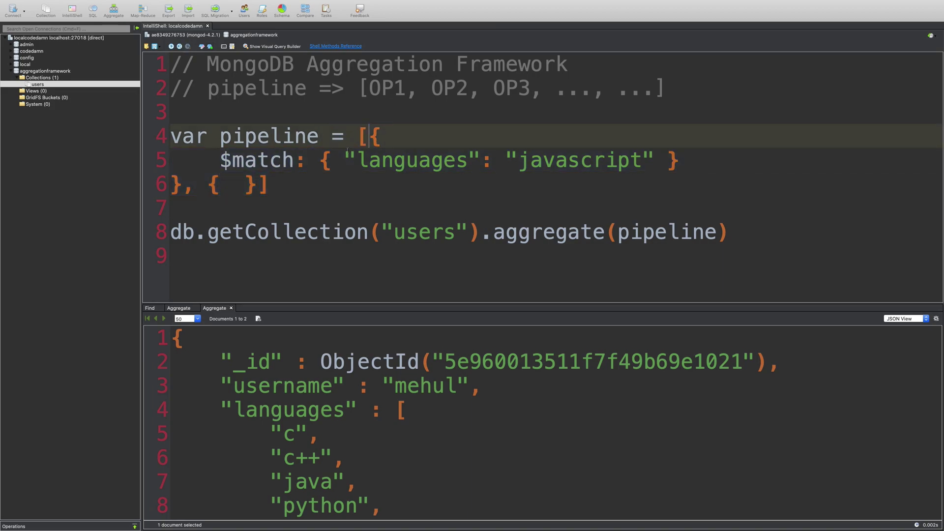
pyautogui.press('Down')
pyautogui.press('Down')
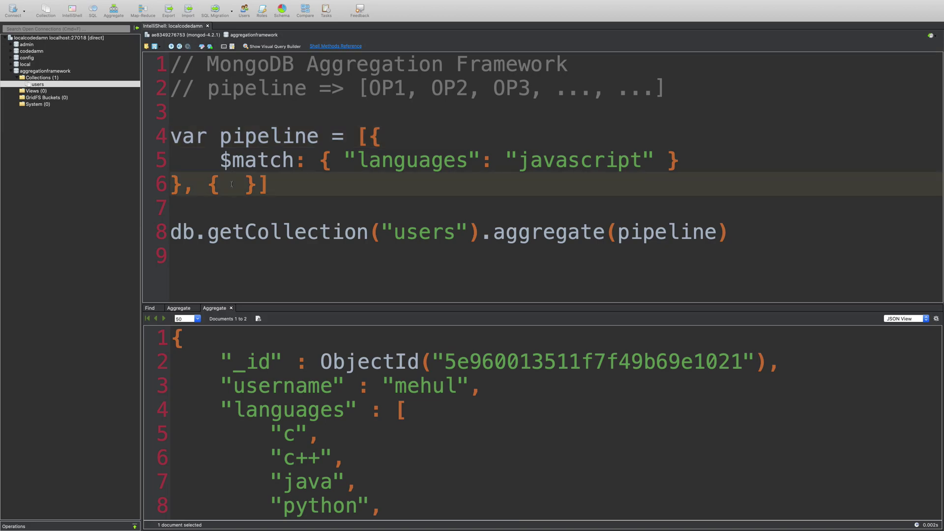
pyautogui.write('$limit: 1')
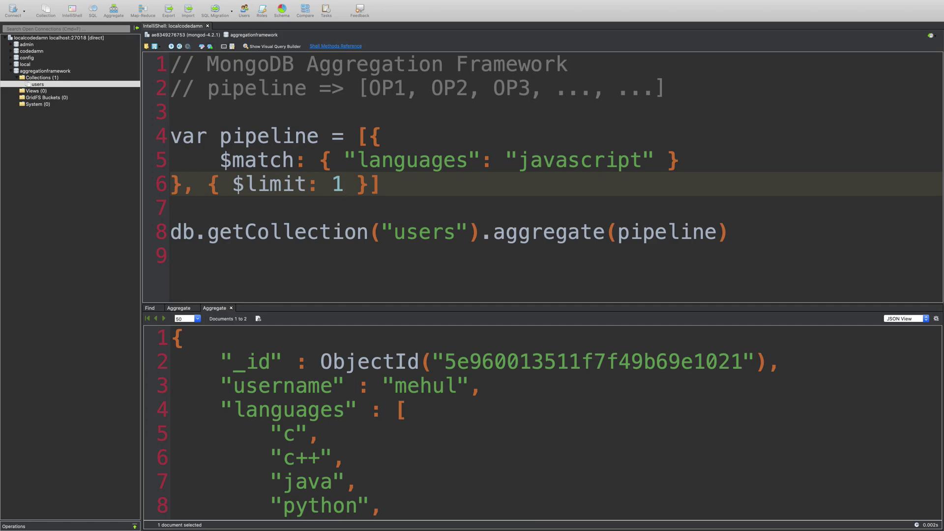
# Run the pipeline with F5 and compare its one-document result against the earlier two-document tab.
pyautogui.press('F5')
pyautogui.scroll(-5, 210, 399)
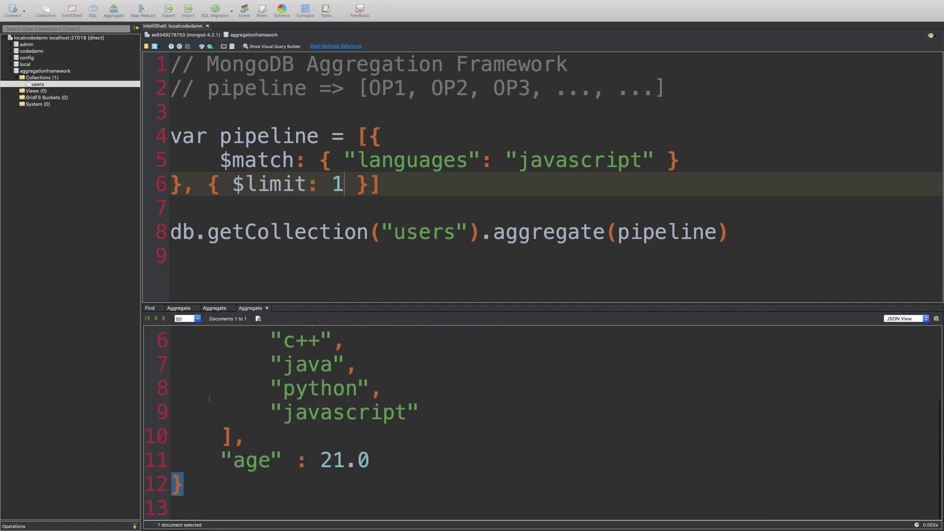
pyautogui.scroll(5, 210, 399)
pyautogui.scroll(-5, 210, 400)
pyautogui.scroll(5, 210, 399)
pyautogui.click(216, 307)
pyautogui.scroll(-5, 266, 398)
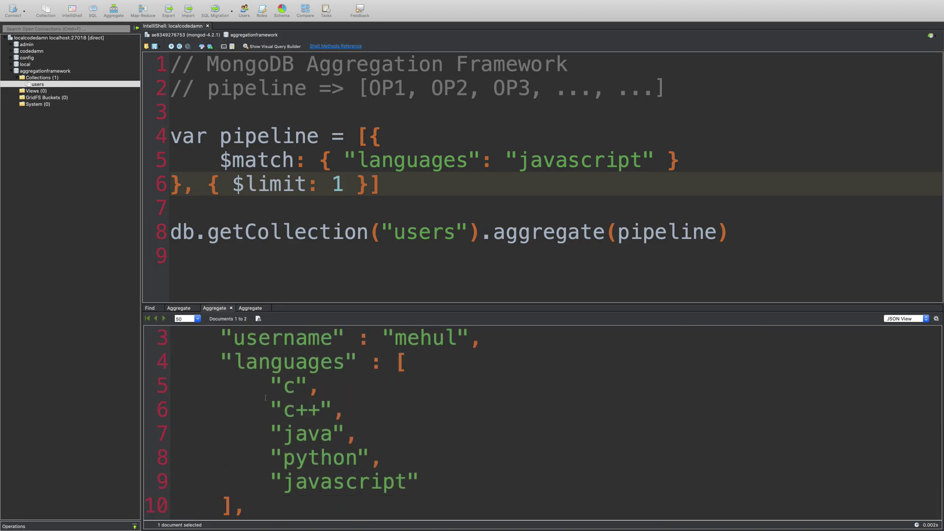
pyautogui.scroll(-5, 266, 398)
pyautogui.scroll(-3, 266, 399)
pyautogui.scroll(5, 265, 398)
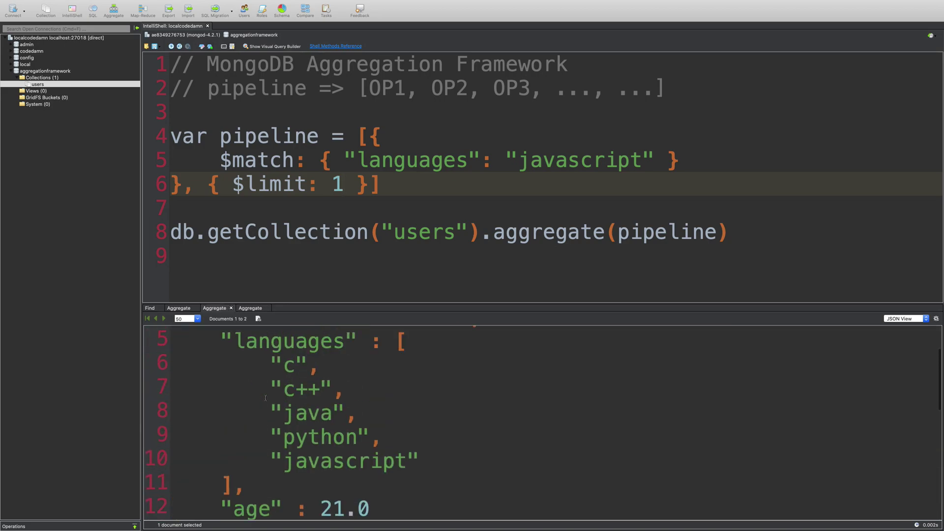
pyautogui.click(251, 307)
pyautogui.scroll(-3, 247, 371)
pyautogui.scroll(-3, 247, 370)
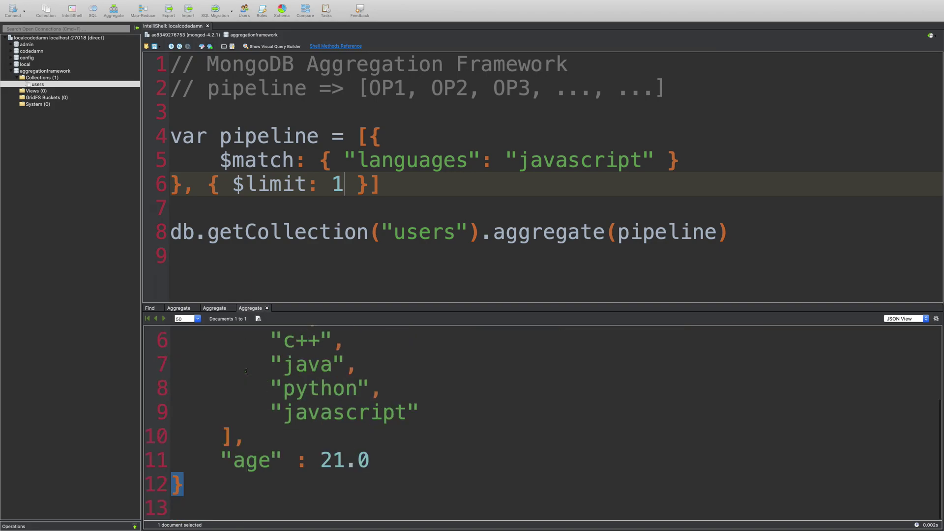
pyautogui.scroll(5, 247, 371)
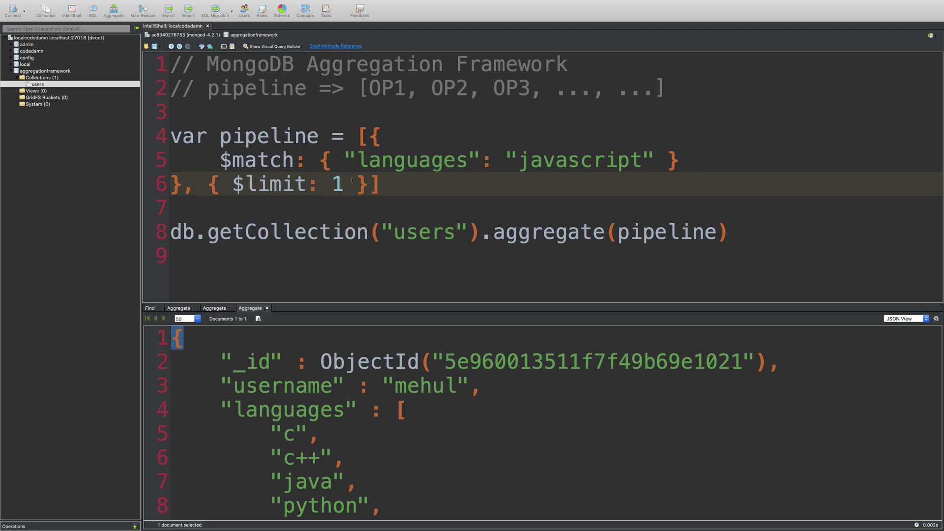
# Sketch an OP3 placeholder after $limit, highlight the $match and $limit stages, then remove it.
pyautogui.click(367, 185)
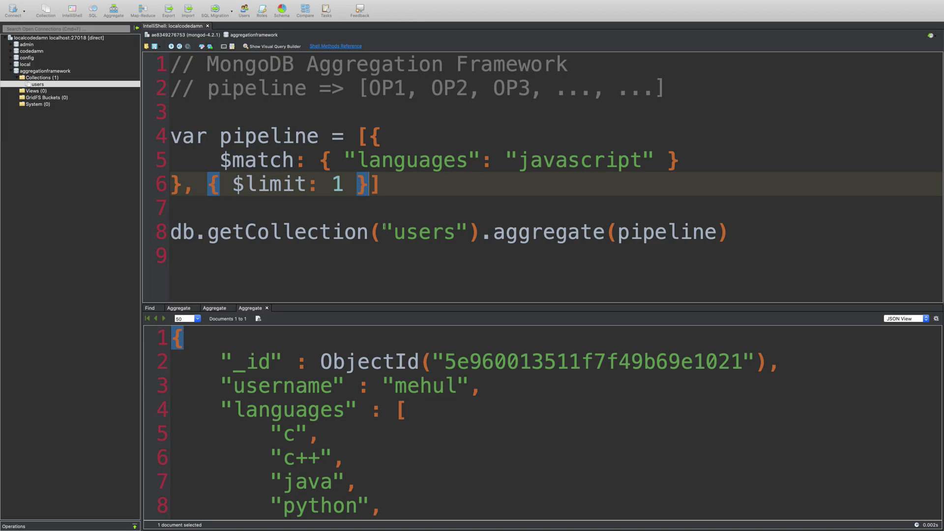
pyautogui.write(', ,')
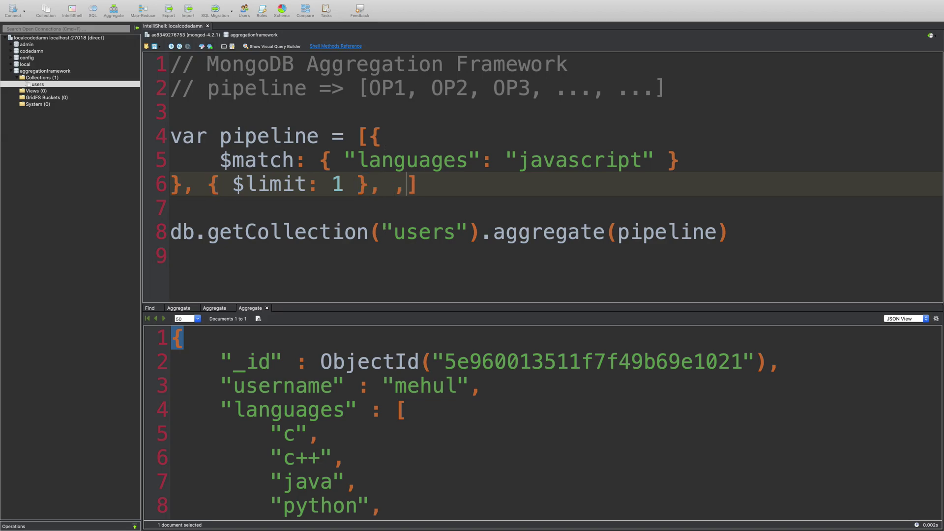
pyautogui.press('BackSpace')
pyautogui.write('OP3')
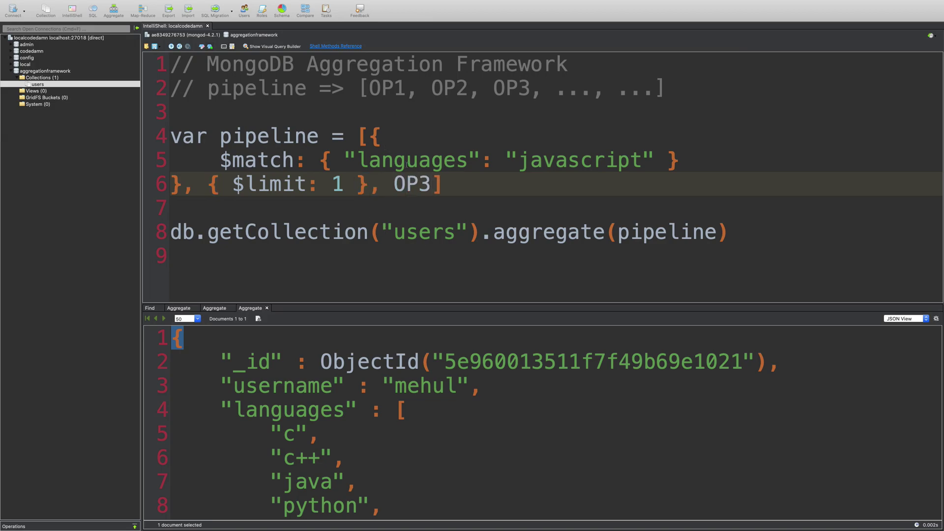
pyautogui.hotkey('shift', 'alt', 'Left')
pyautogui.moveTo(381, 136); pyautogui.dragTo(179, 186)
pyautogui.click(367, 186)
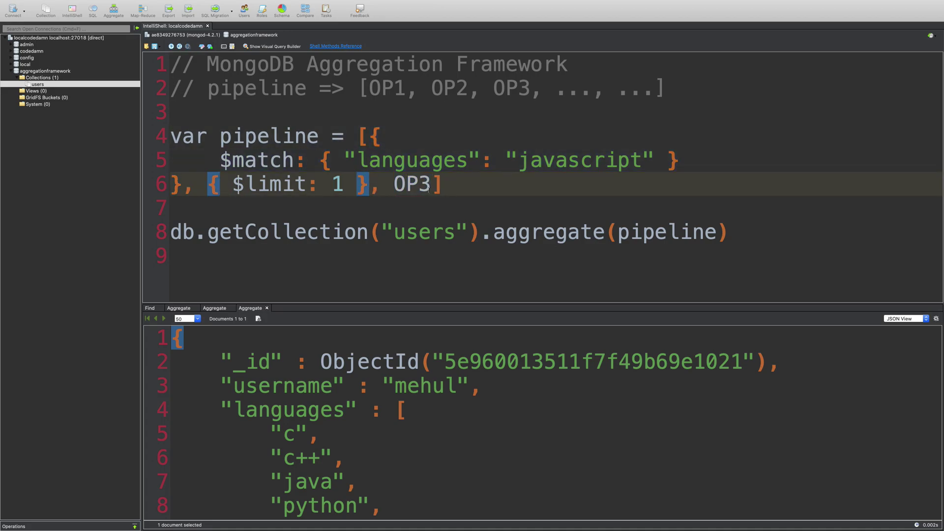
pyautogui.hotkey('shift', 'Left')
pyautogui.hotkey('shift', 'Left')
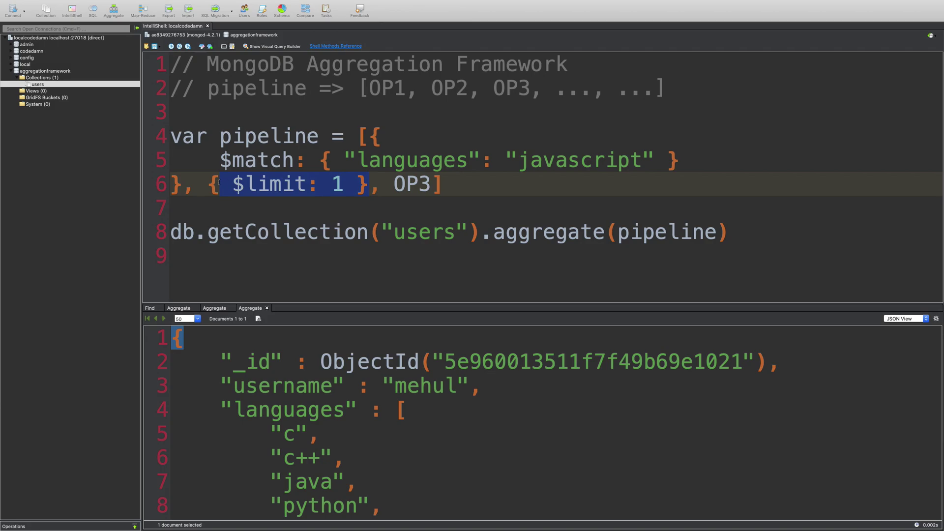
pyautogui.hotkey('shift', 'Left')
pyautogui.hotkey('shift', 'Left')
# Change the $limit value from 1 to 1000.
pyautogui.press('BackSpace')
pyautogui.press('BackSpace')
pyautogui.press('BackSpace')
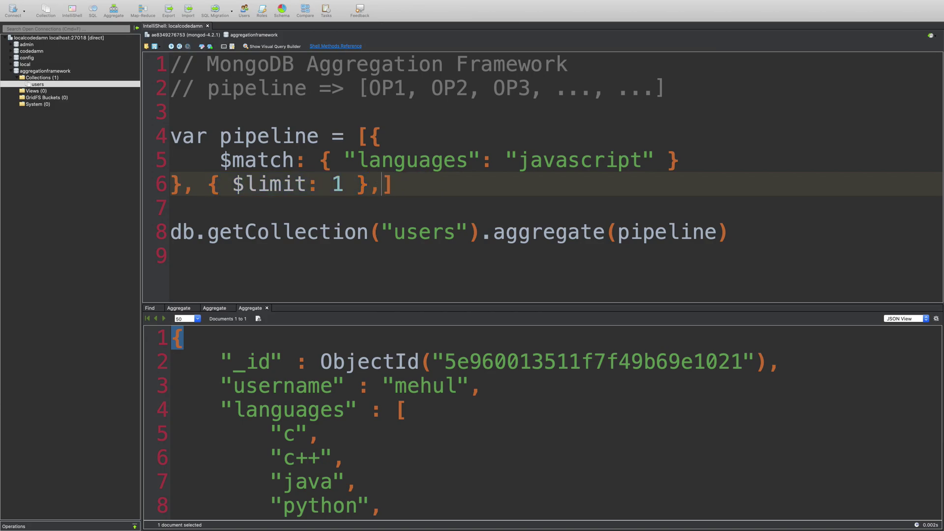
pyautogui.press('BackSpace')
pyautogui.press('Left')
pyautogui.press('Left')
pyautogui.write('000')
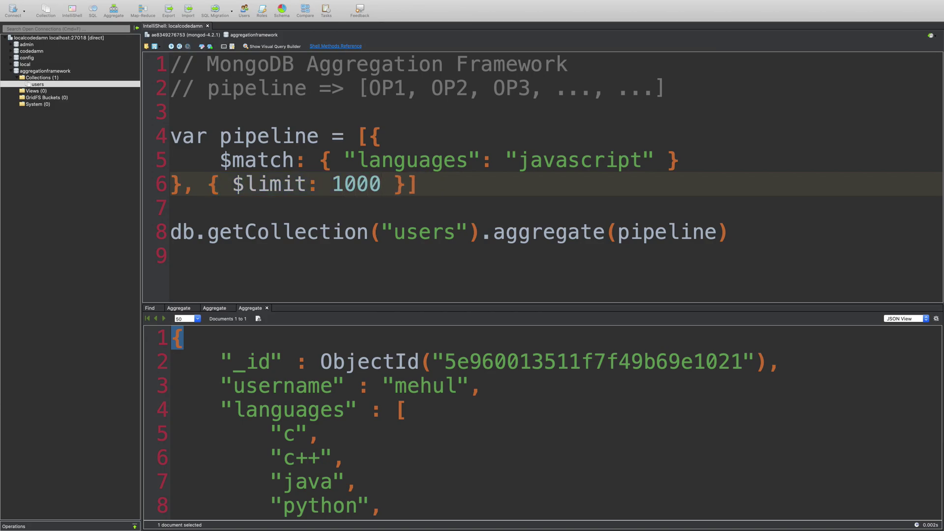
pyautogui.doubleClick(347, 186)
pyautogui.scroll(-4, 318, 348)
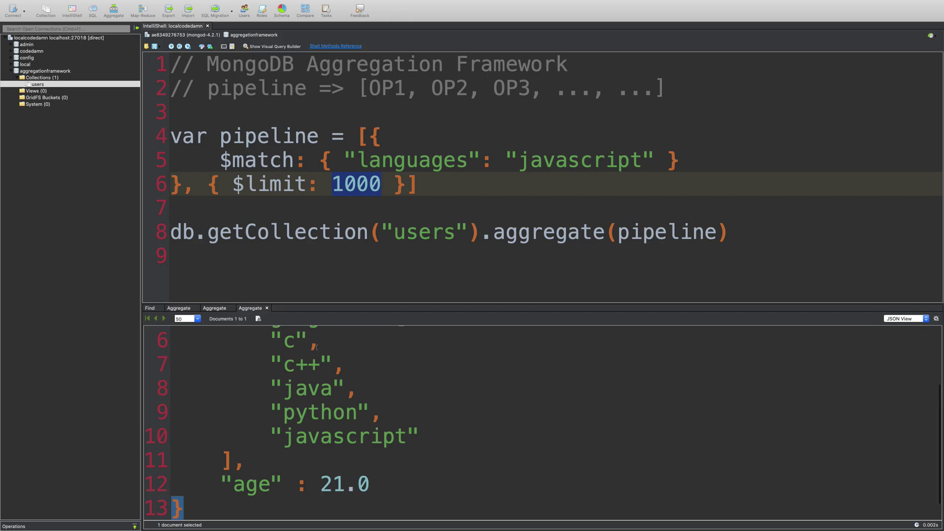
pyautogui.scroll(4, 317, 346)
# Run the aggregation with Ctrl+Enter and review the JSON results for mehul and alex.
pyautogui.click(367, 164)
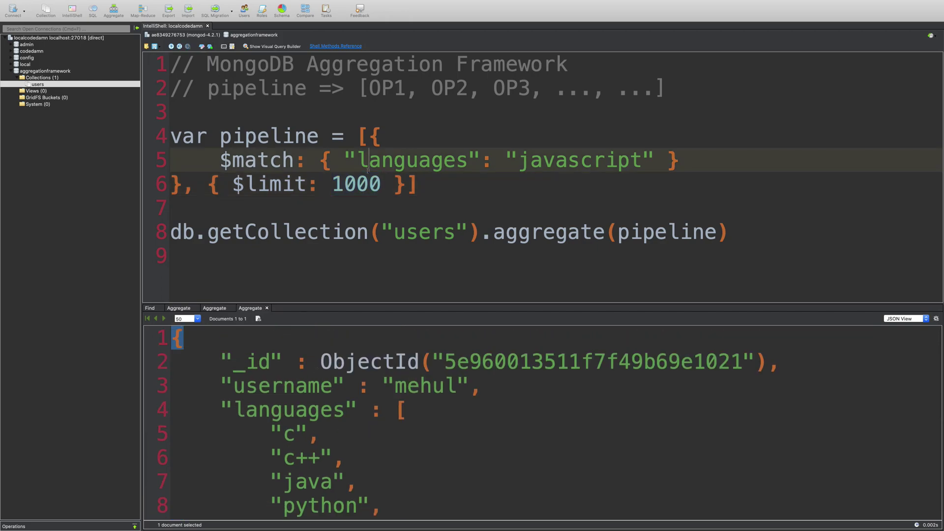
pyautogui.hotkey('ctrl', 'Return')
pyautogui.scroll(-5, 279, 410)
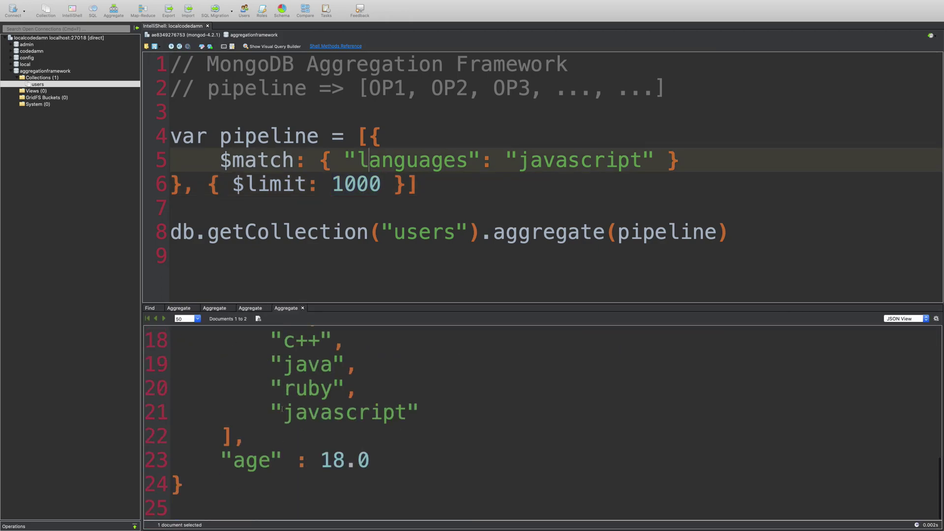
pyautogui.scroll(3, 281, 411)
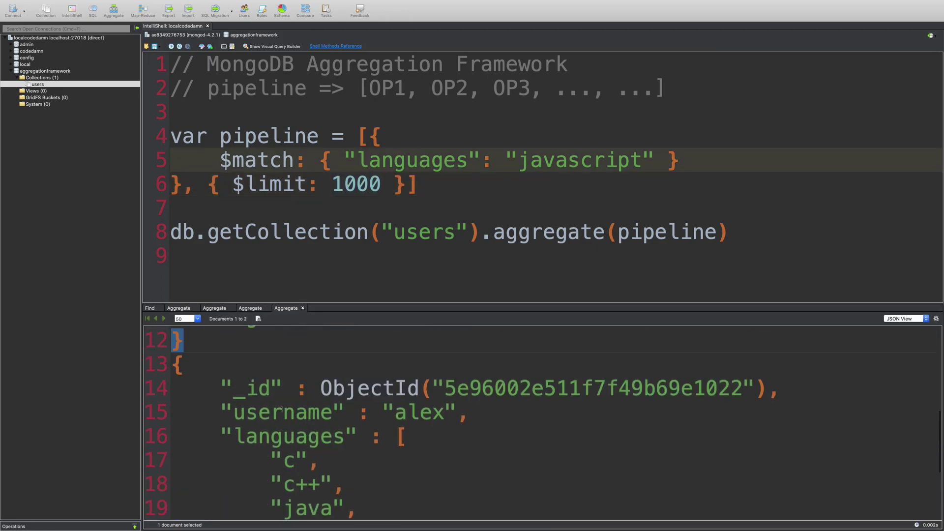
pyautogui.doubleClick(368, 184)
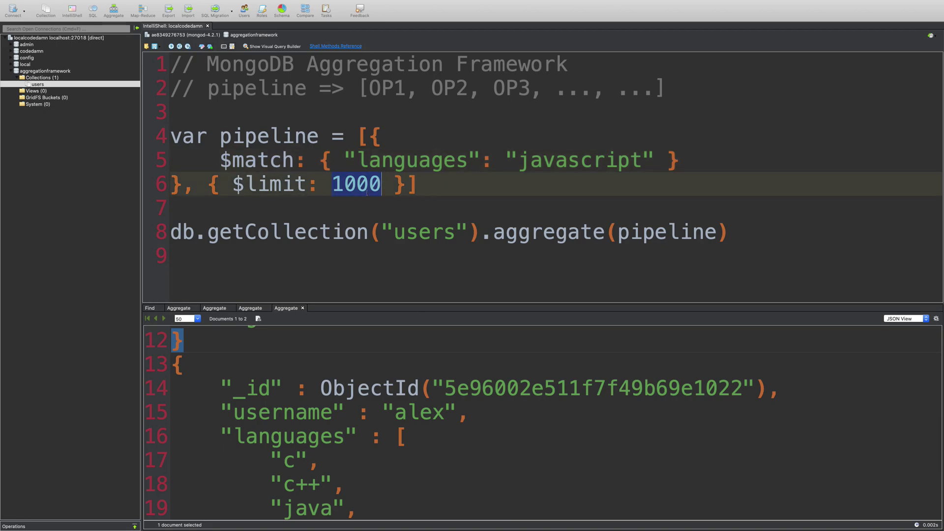
pyautogui.scroll(5, 516, 424)
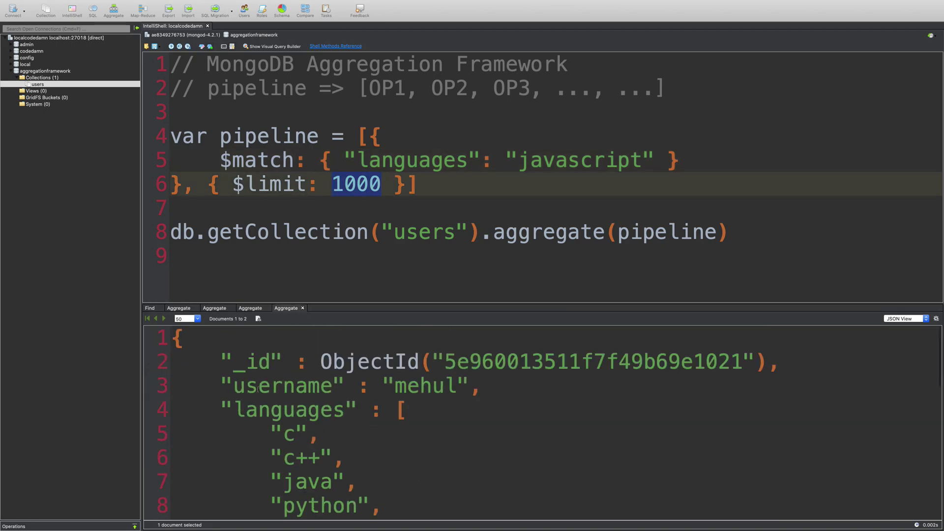
pyautogui.scroll(-3, 517, 424)
pyautogui.scroll(-5, 517, 424)
pyautogui.scroll(8, 517, 424)
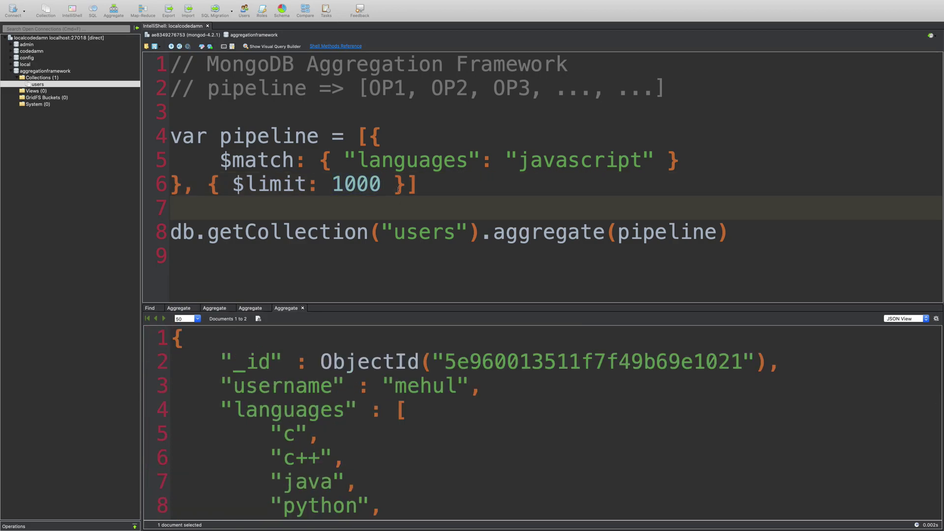
pyautogui.moveTo(408, 185); pyautogui.dragTo(211, 185)
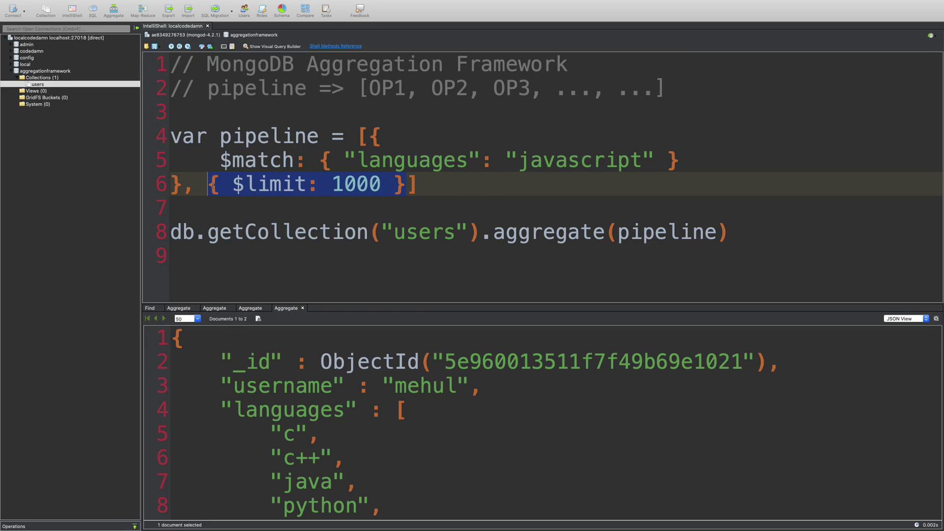